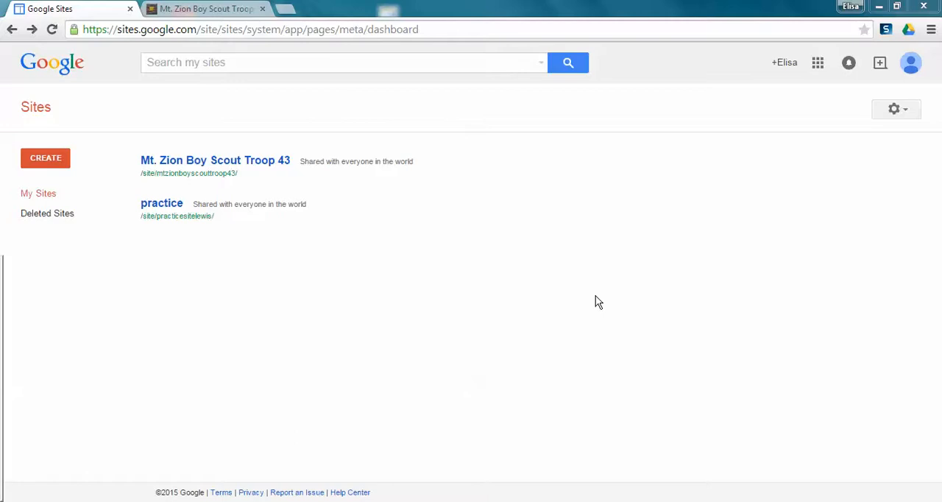
- Start creating a new site and examine the template, name, location, theme and additional options on the setup form
left_click(53, 166)
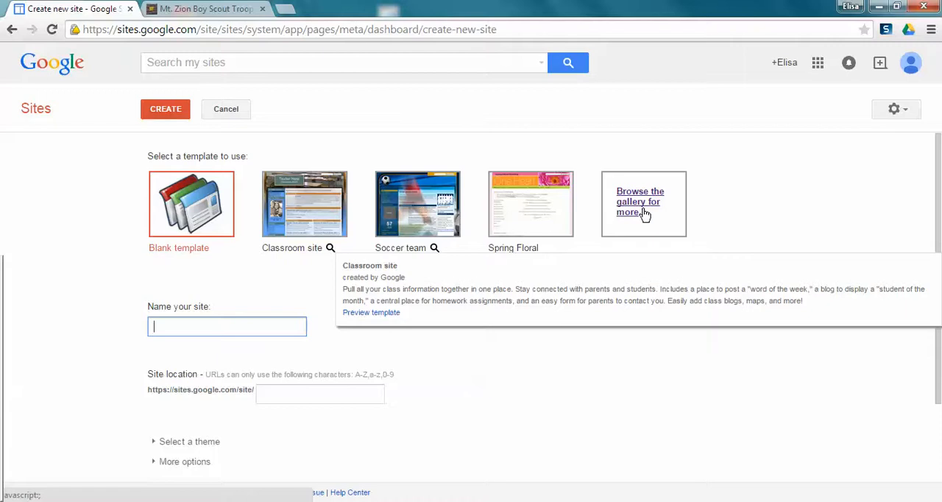
left_click_drag(938, 176, 938, 242)
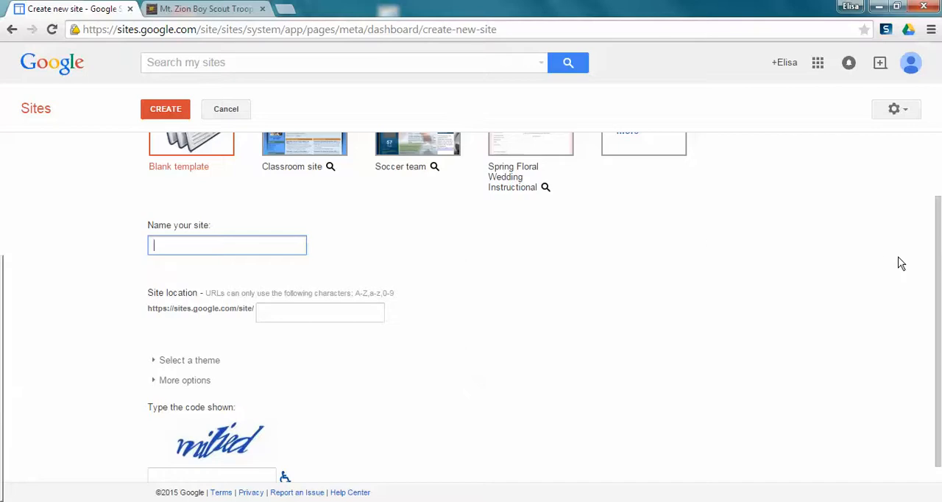
scroll(939, 273, "down", 1)
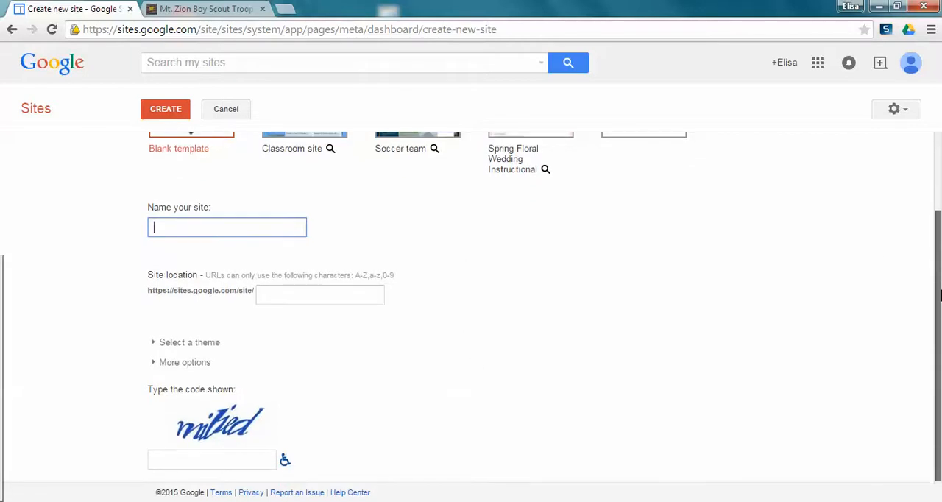
left_click(201, 362)
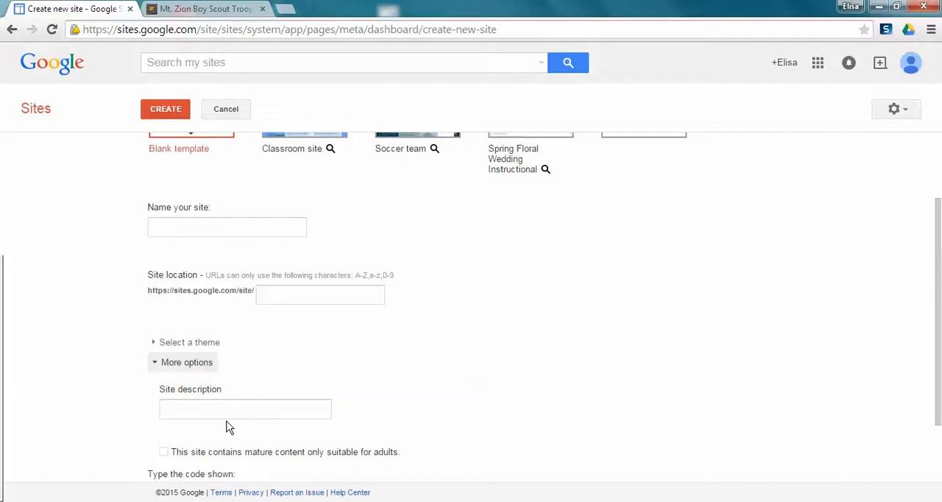
left_click_drag(936, 245, 939, 311)
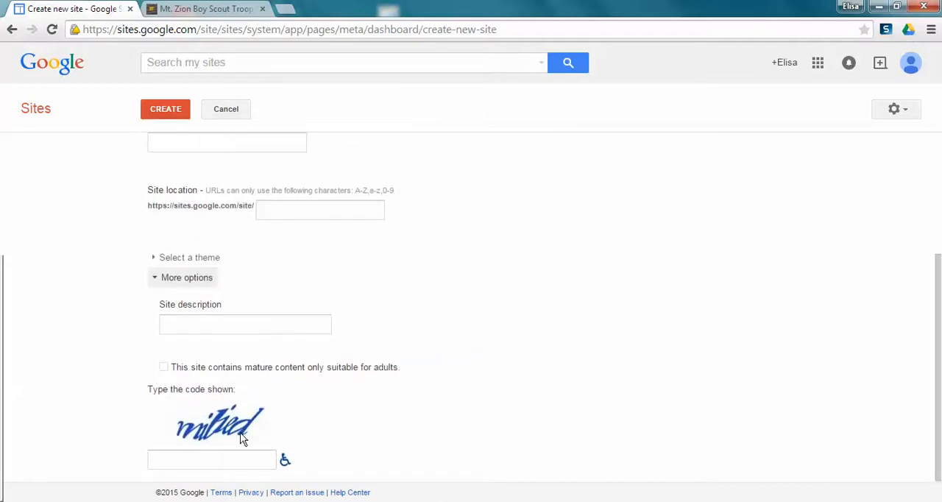
- Switch to the Mt. Zion Boy Scout Troop 43 site and look over its home page's photo and welcome text
left_click(221, 10)
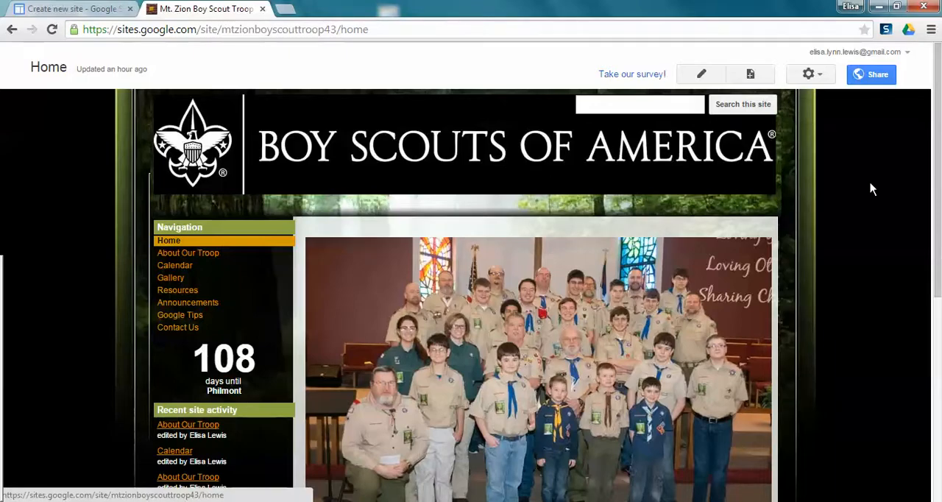
left_click_drag(938, 186, 940, 278)
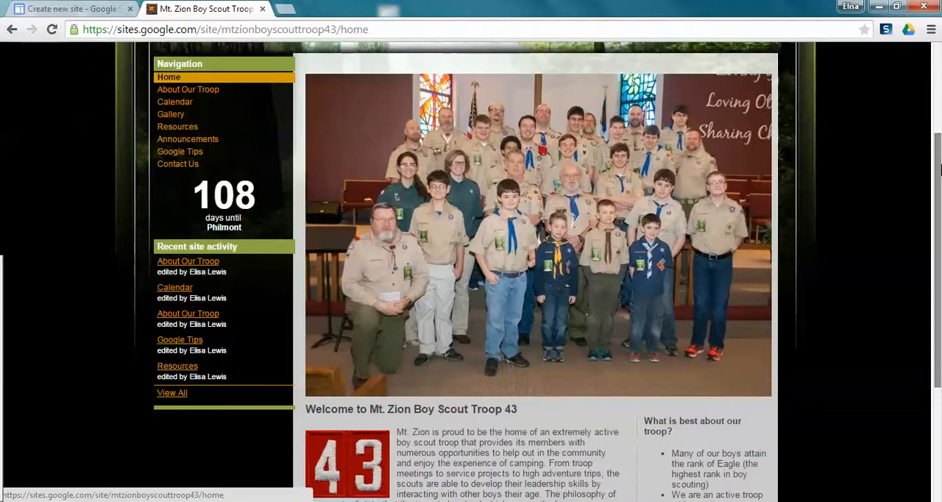
left_click_drag(938, 172, 940, 290)
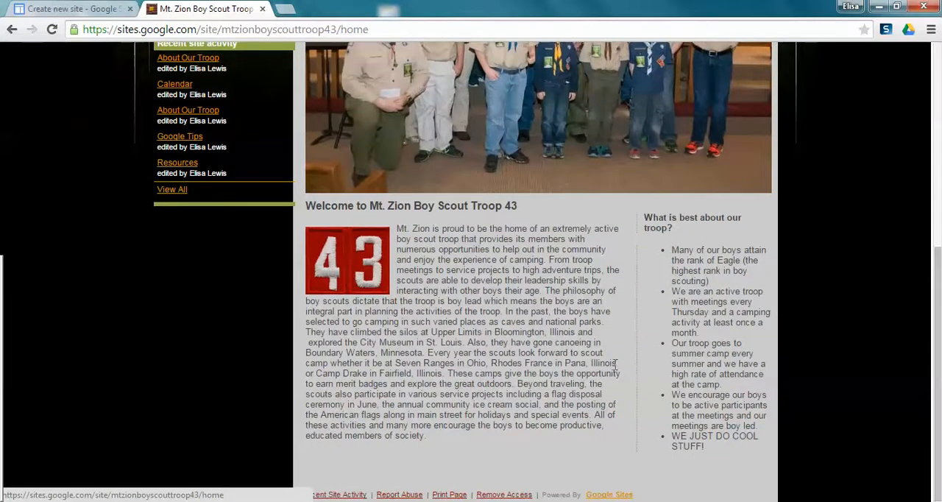
left_click_drag(938, 327, 904, 145)
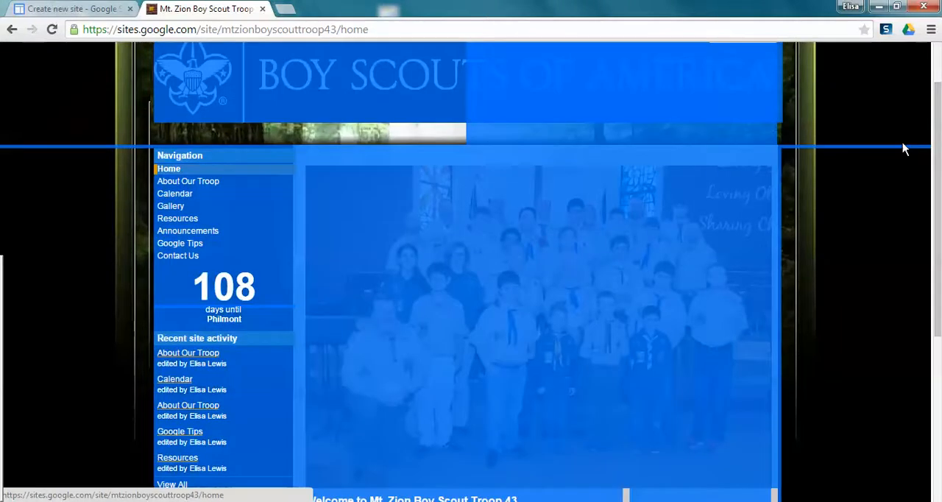
left_click(738, 217)
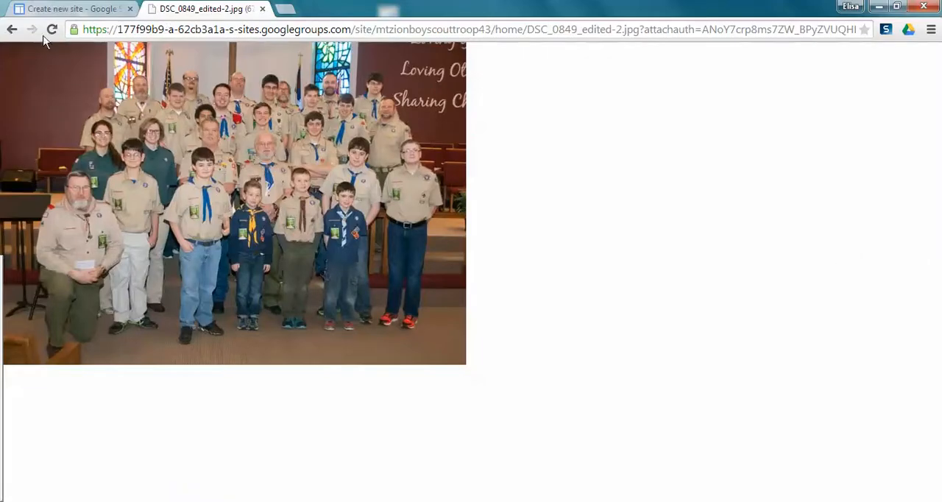
left_click(12, 29)
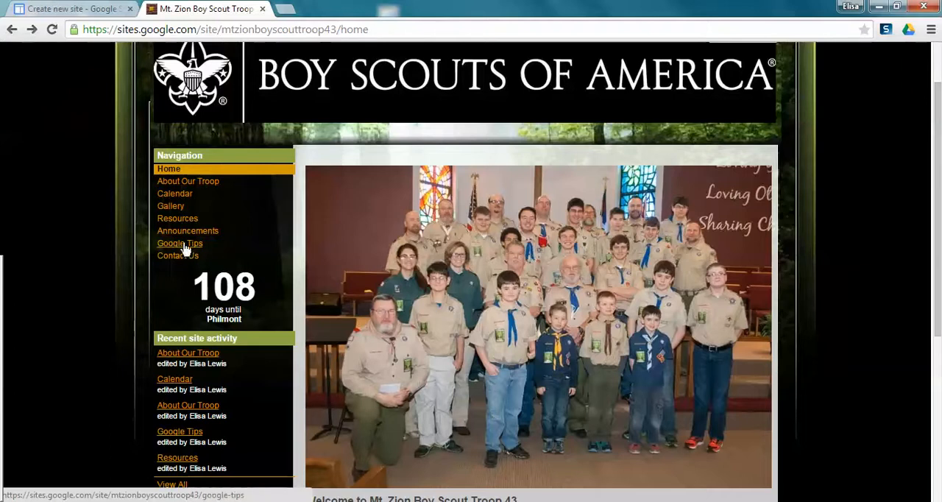
- Visit the About Our Troop page and look over its text and embedded church map
left_click(209, 186)
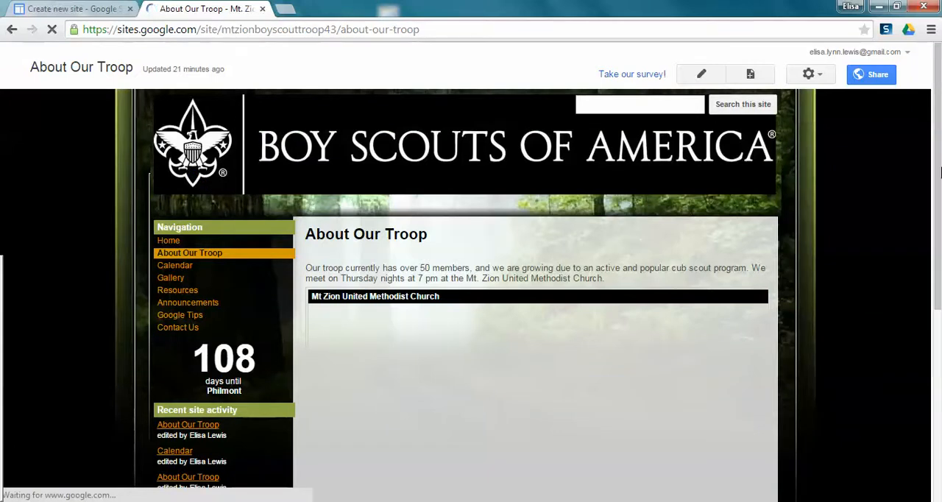
left_click_drag(939, 172, 939, 229)
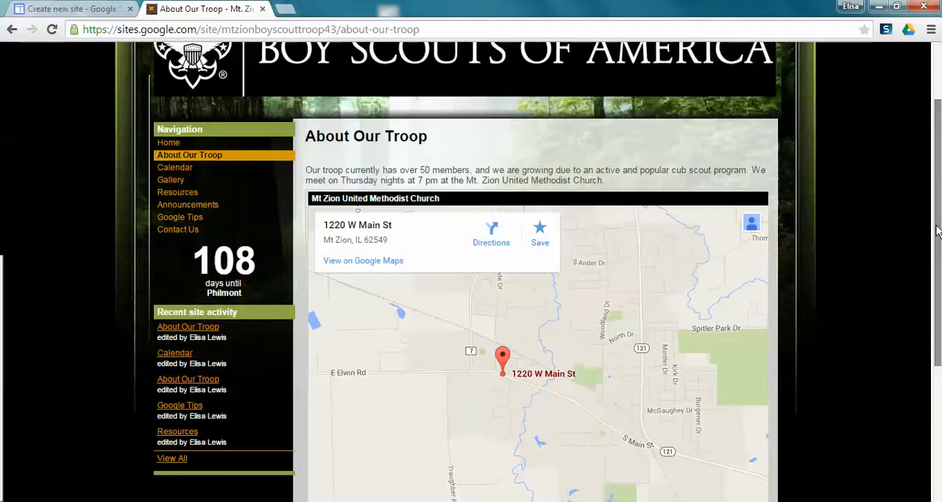
left_click_drag(938, 229, 926, 141)
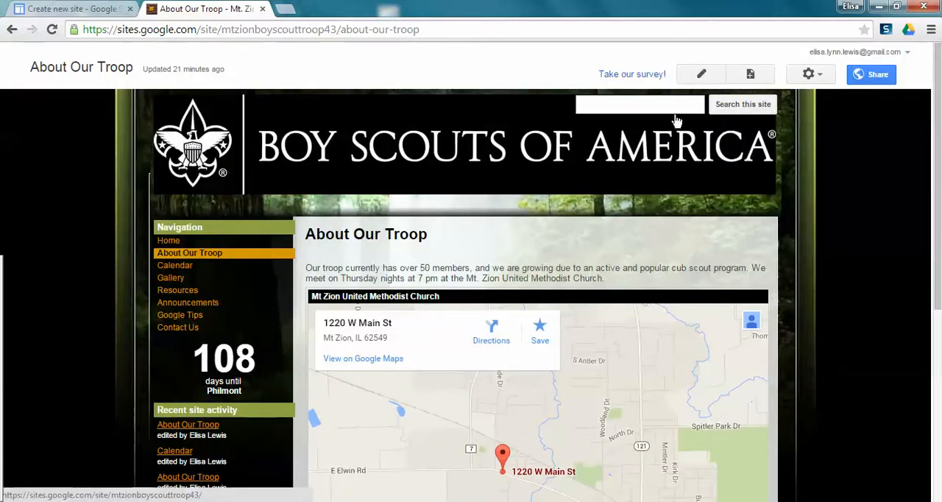
- Open the About Our Troop page for editing, examine the insertable items and page content, and leave without saving
left_click(695, 75)
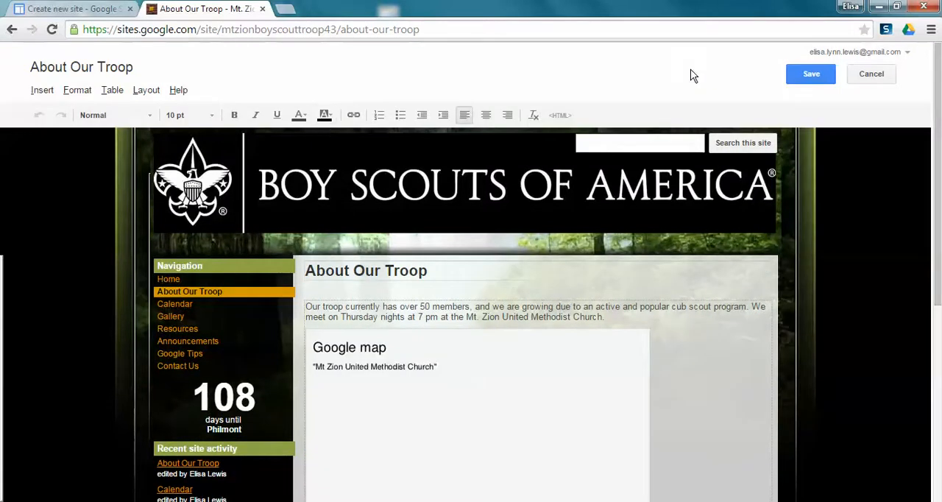
left_click(45, 94)
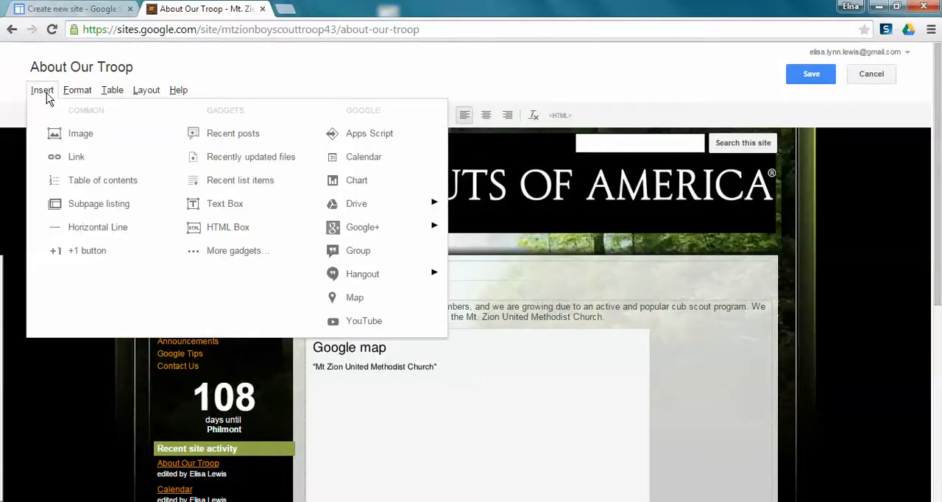
left_click(77, 90)
left_click(44, 91)
mouse_move(361, 283)
left_click(866, 300)
left_click_drag(936, 253, 939, 423)
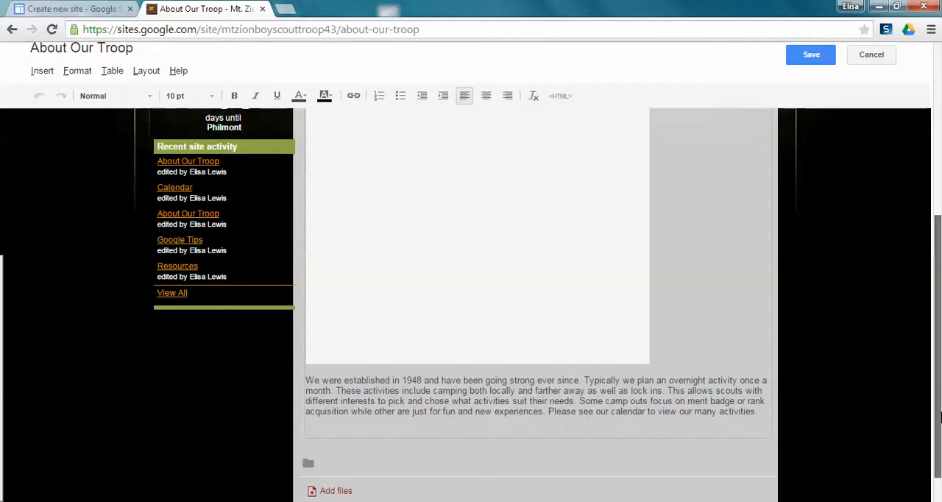
left_click_drag(939, 417, 916, 252)
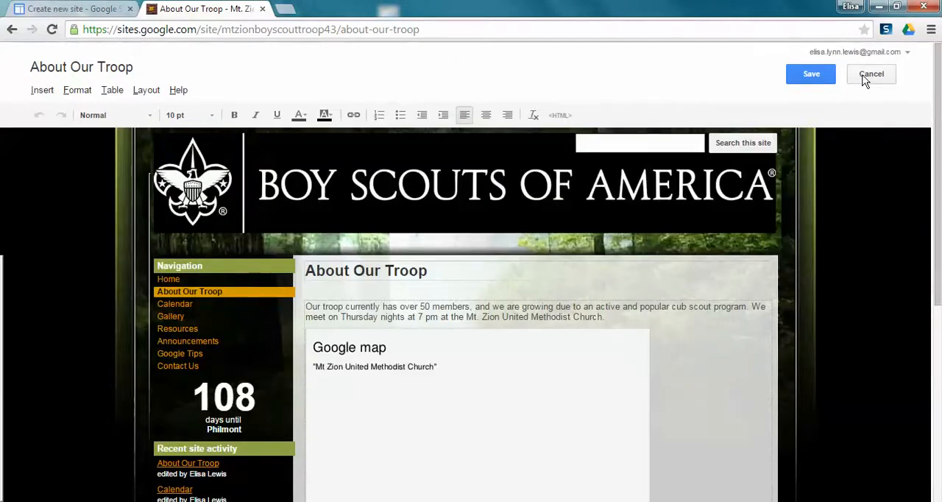
left_click(868, 74)
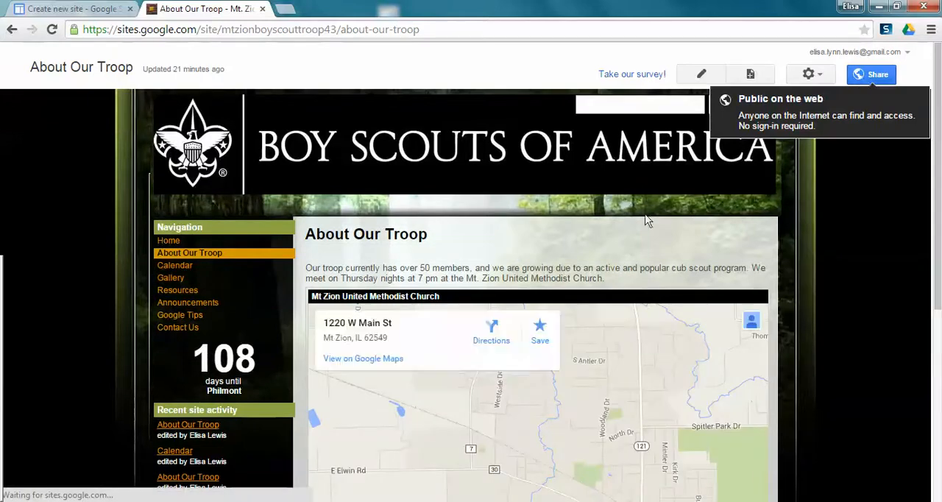
- Visit the Calendar page and view the troop's March 2015 events
left_click(178, 268)
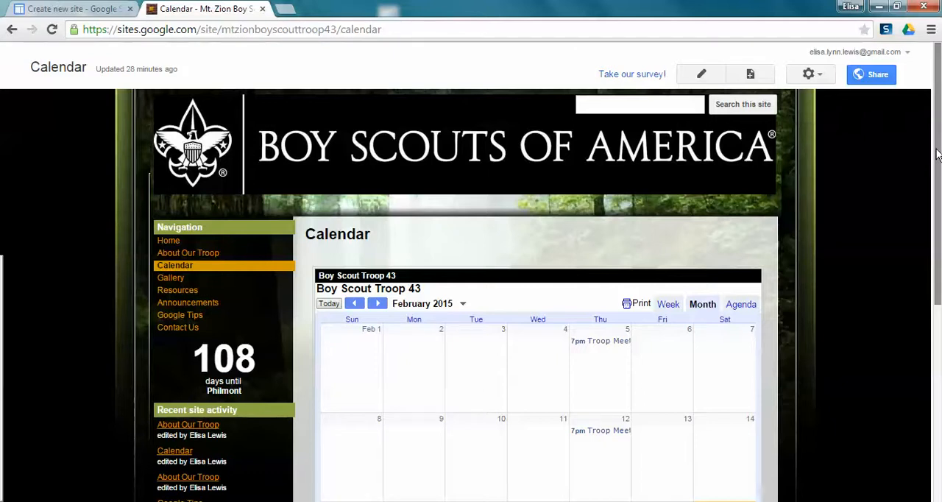
left_click(378, 307)
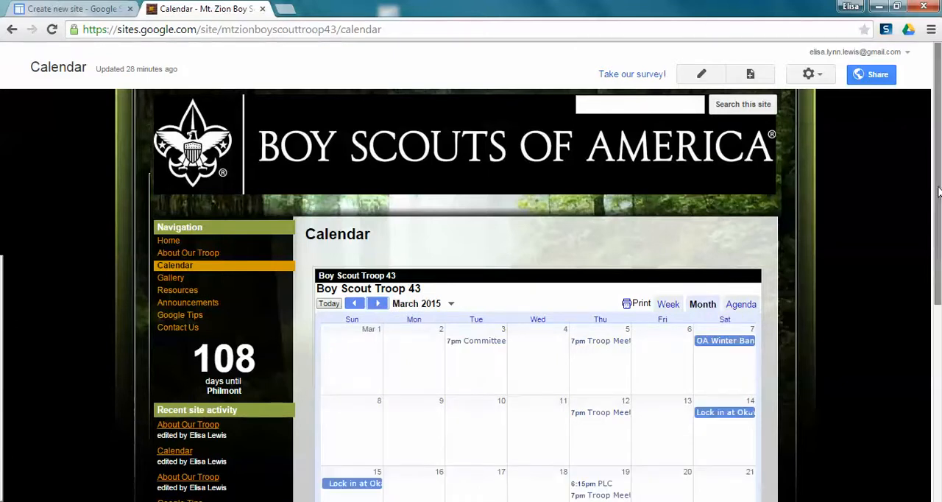
left_click_drag(938, 199, 939, 206)
left_click_drag(939, 274, 939, 206)
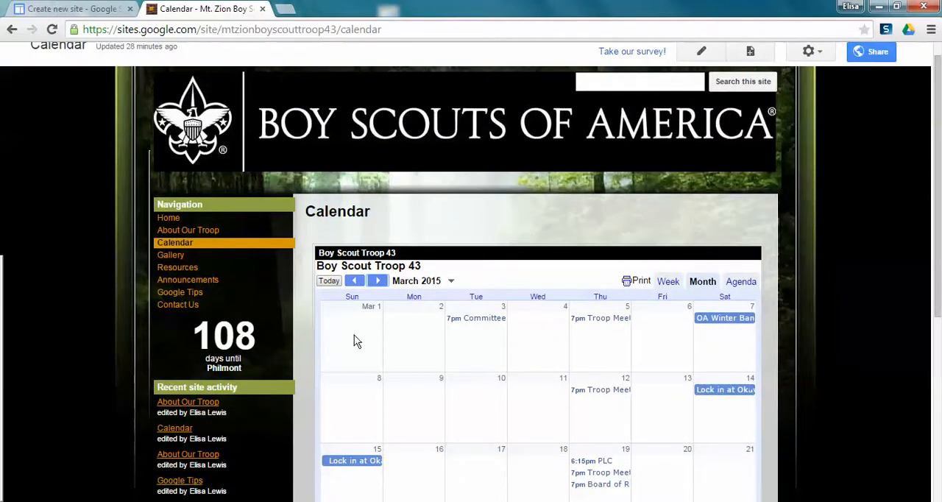
- Visit the Gallery page and look over its troop photos and captions
left_click(177, 256)
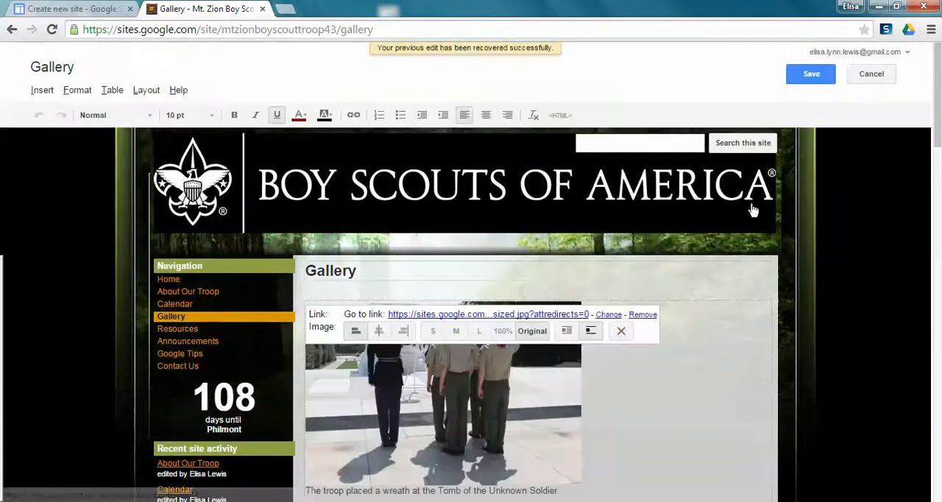
left_click(767, 331)
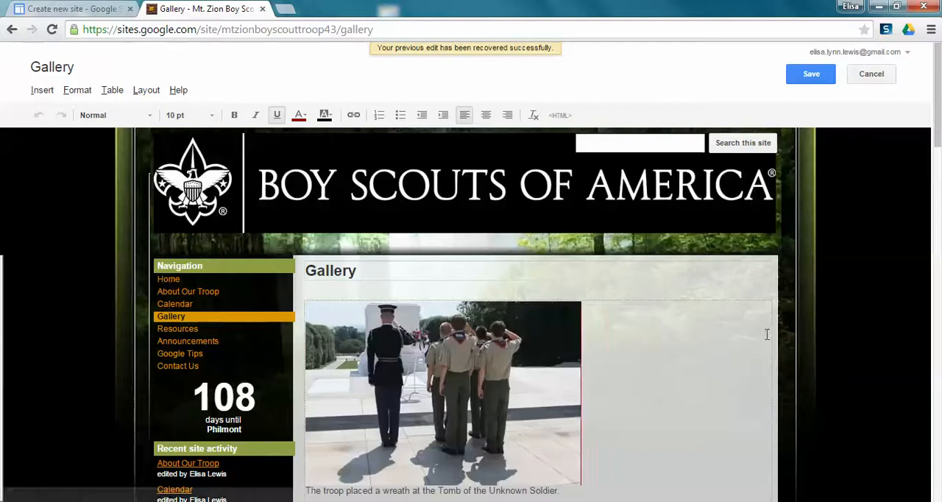
mouse_move(939, 109)
left_mouse_down()
mouse_move(939, 450)
mouse_move(921, 216)
mouse_move(932, 105)
left_mouse_up()
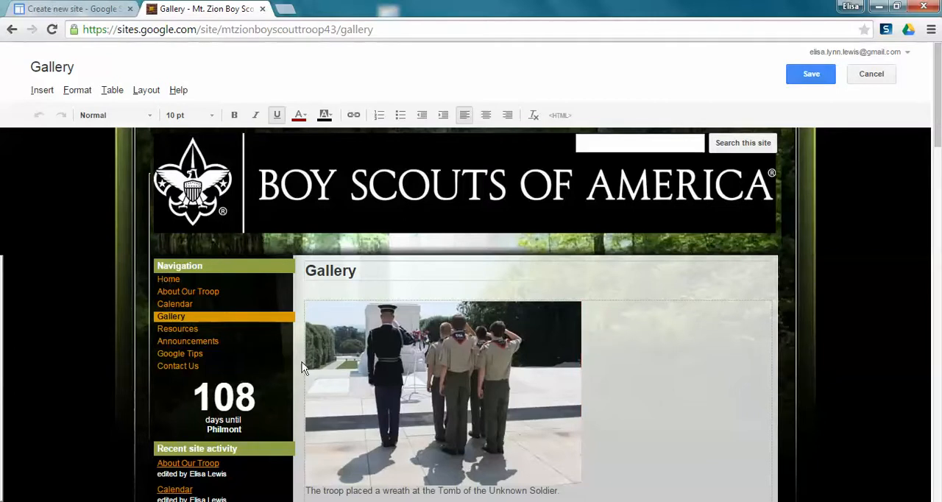
- Visit the Resources page and look through its list of useful links and their descriptions
left_click(189, 330)
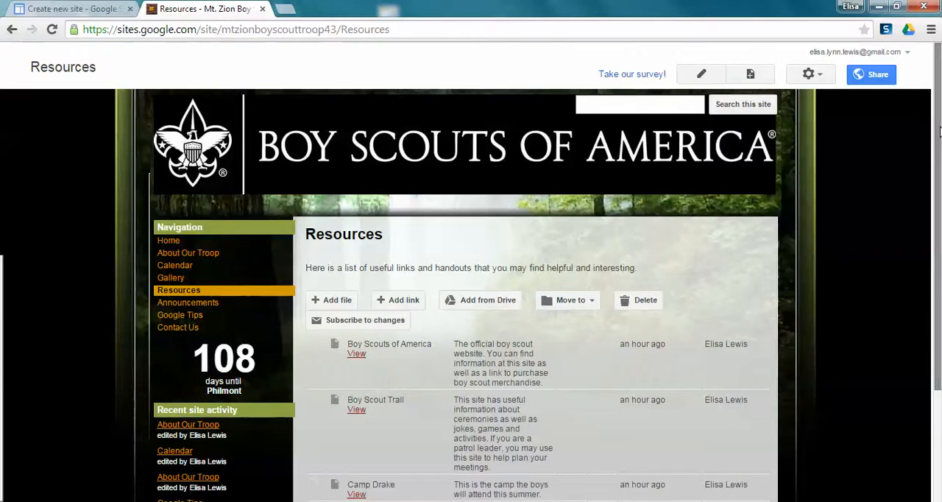
left_click_drag(938, 131, 938, 258)
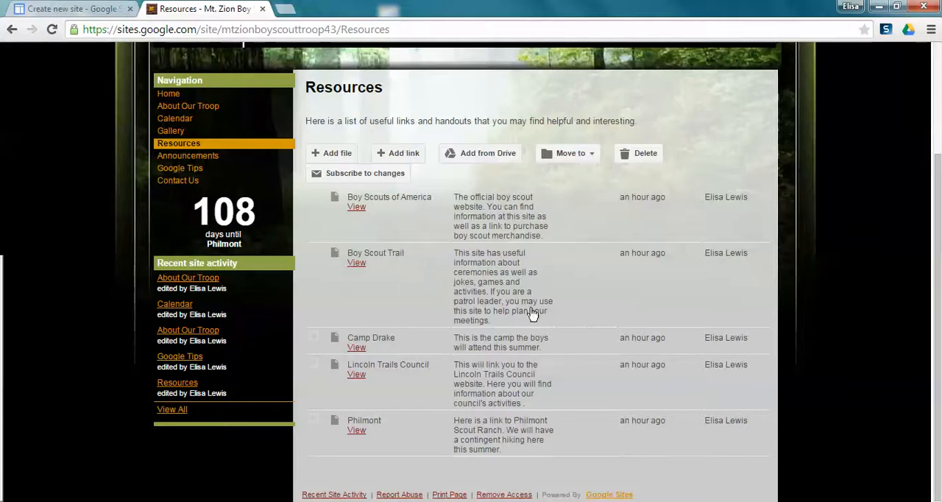
left_click_drag(936, 243, 936, 163)
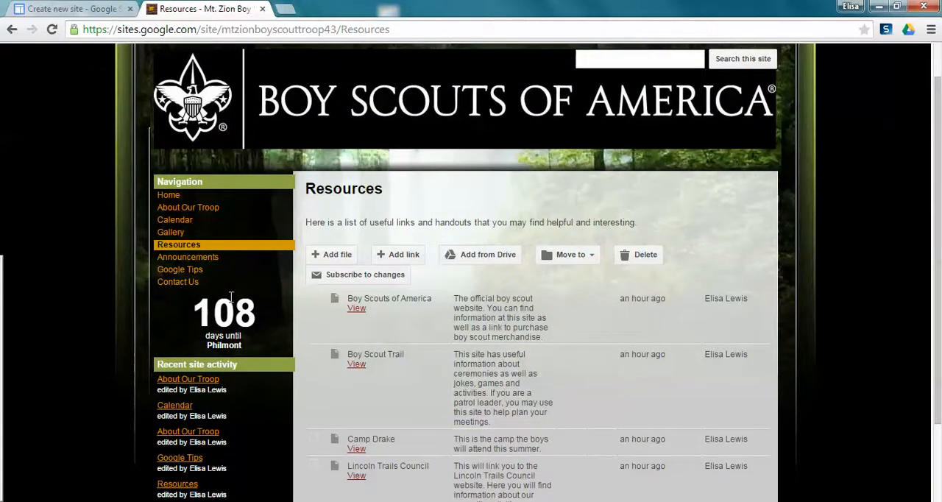
- Visit the Announcements page and read the Blue and Gold Banquet post
left_click(206, 259)
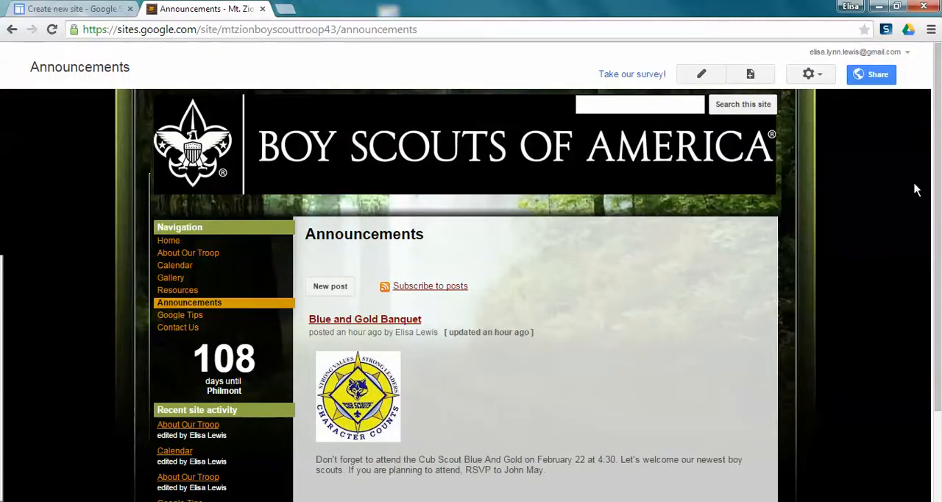
left_click_drag(937, 187, 939, 270)
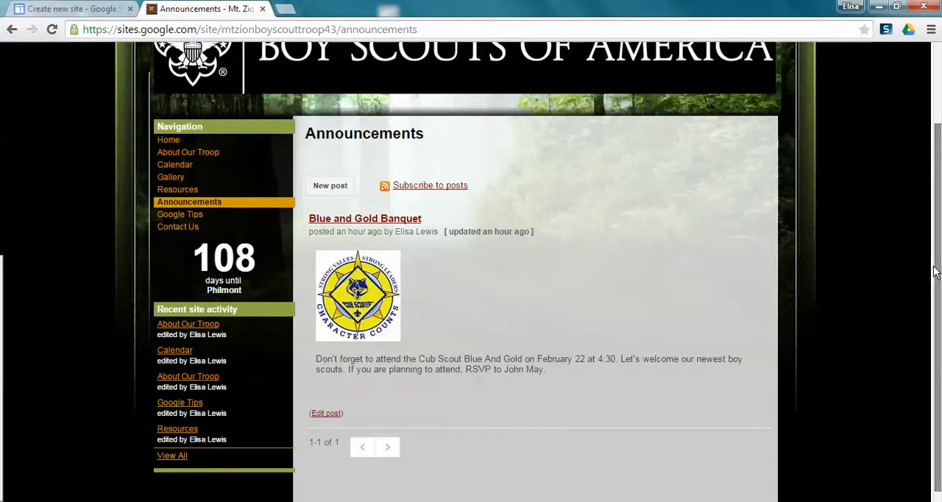
left_click_drag(936, 272, 932, 197)
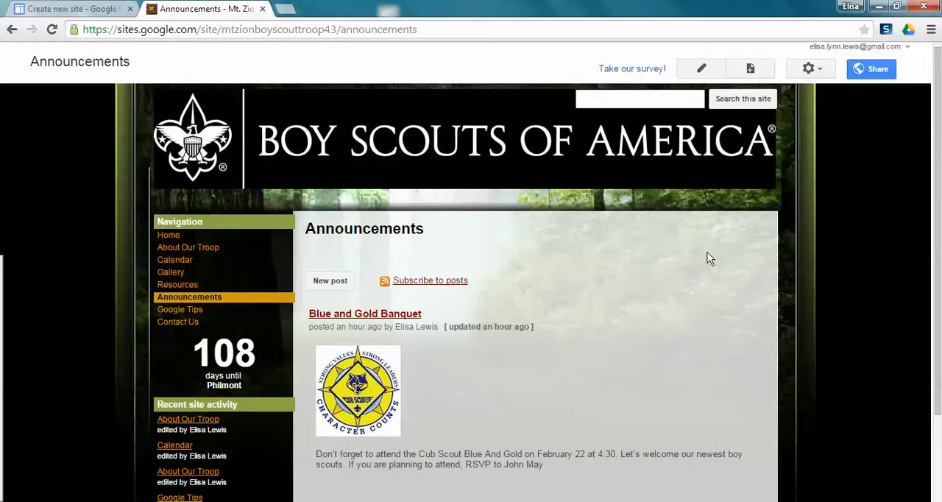
- Look over the Google Tips page's embedded videos and the Contact Us page's contact details and form
left_click(195, 313)
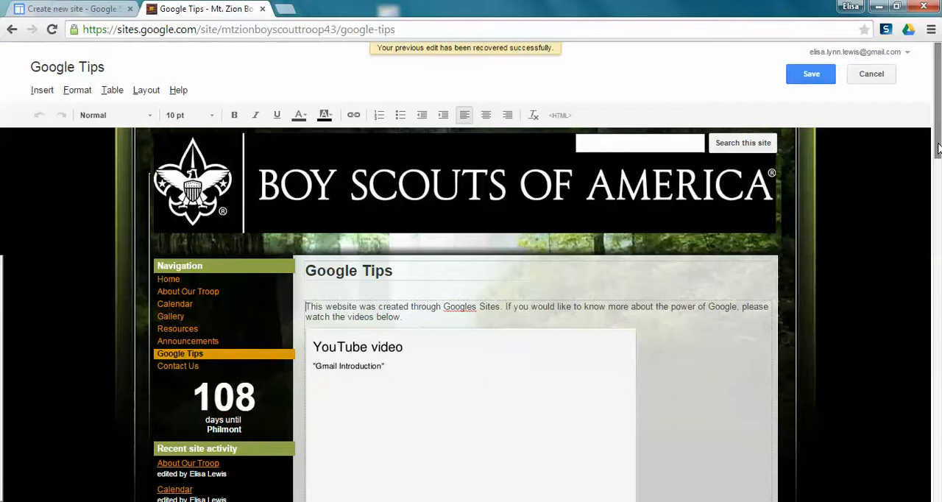
left_click_drag(936, 133, 939, 154)
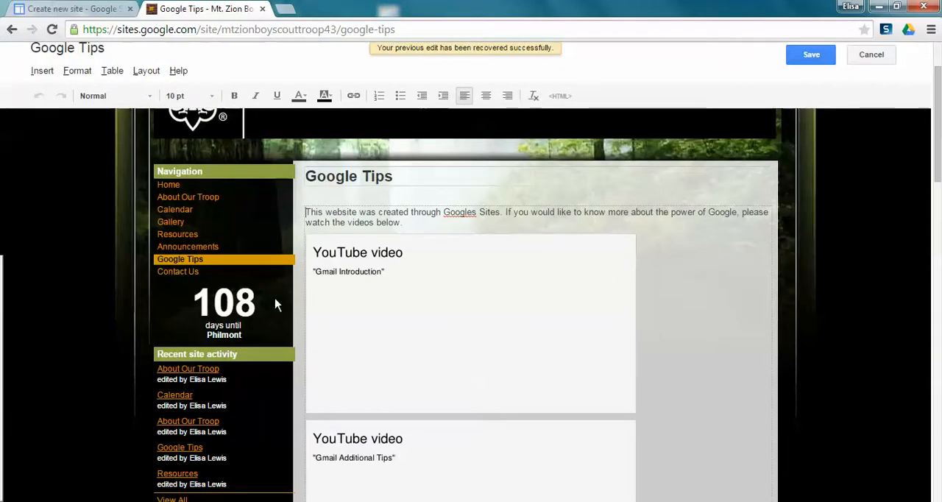
left_click(175, 272)
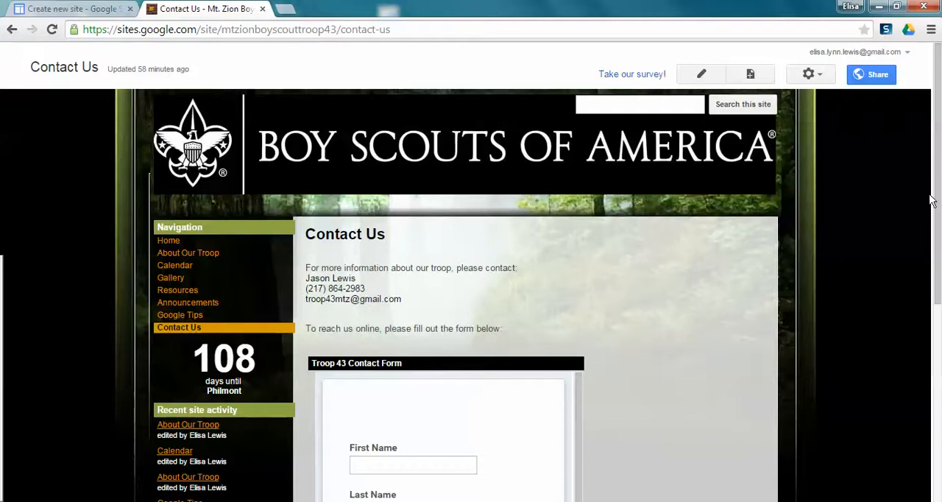
left_click_drag(940, 203, 939, 351)
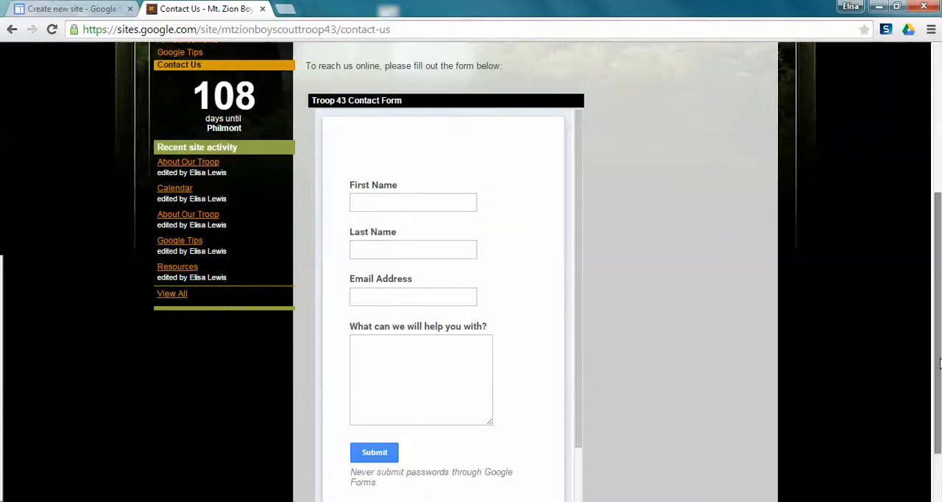
left_click_drag(939, 363, 929, 229)
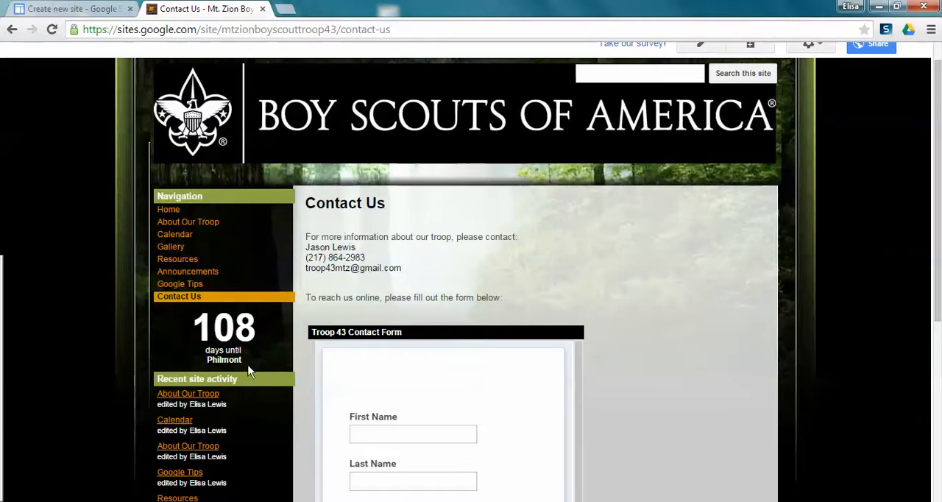
- Return to the site's home page and open its sharing and permissions settings
left_click(167, 211)
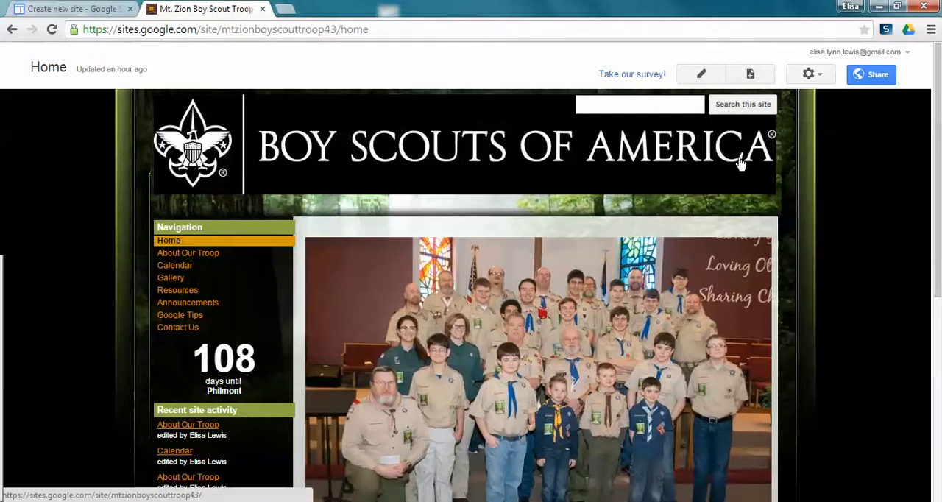
left_click(859, 77)
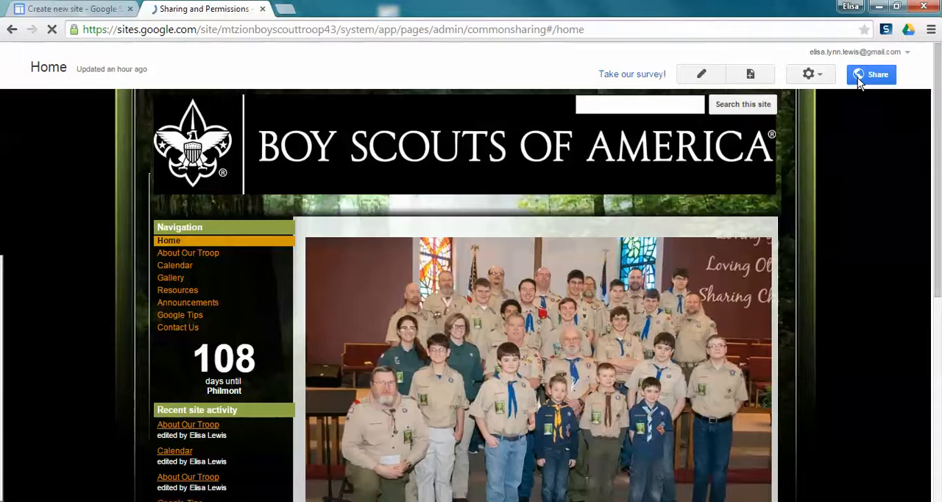